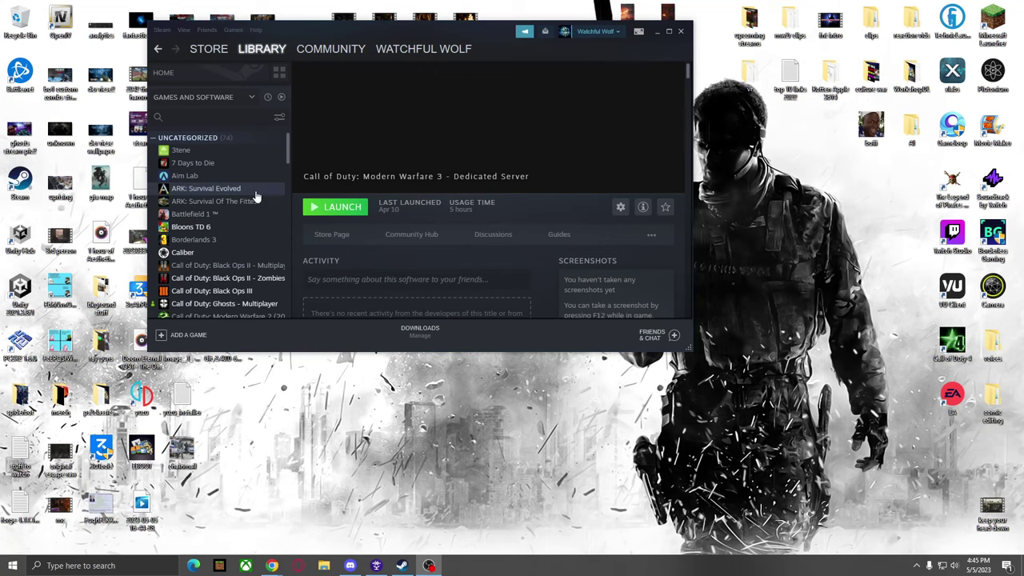
- Scroll the Steam library list down to the Modern Warfare 3 Dedicated Server entry
{"action": "scroll", "coordinate": [256, 197], "scroll_direction": "down", "scroll_amount": 3}
- Add Tools to the Library Home filter and reopen the MW3 Dedicated Server page
{"action": "left_click", "coordinate": [251, 97]}
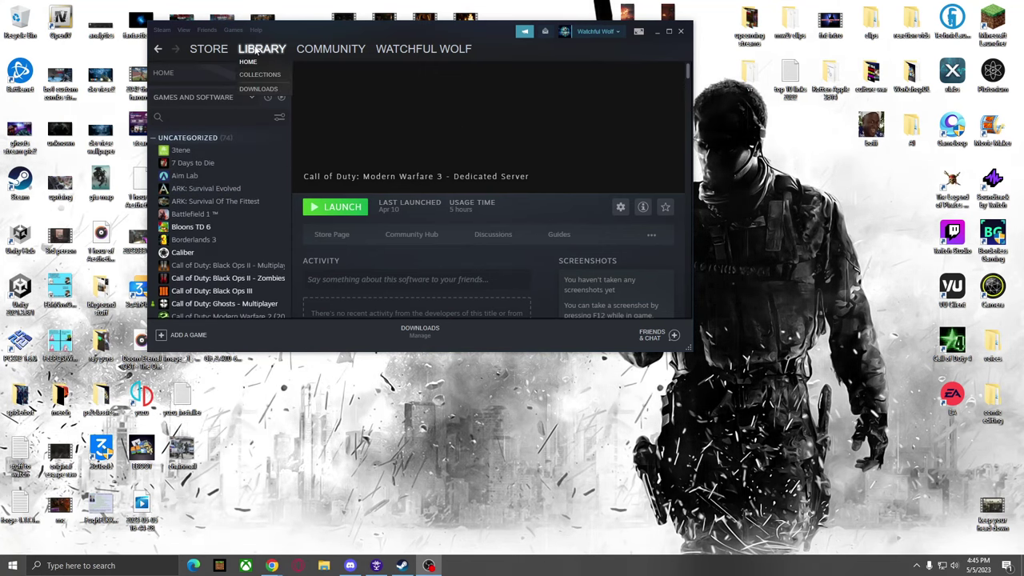
{"action": "left_click", "coordinate": [256, 57]}
{"action": "left_click", "coordinate": [251, 97]}
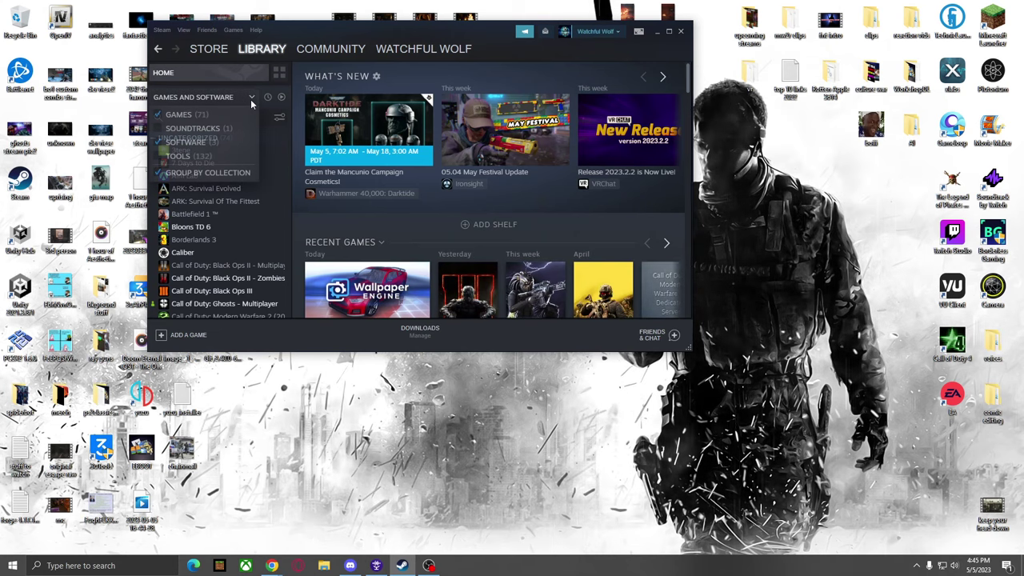
{"action": "left_click", "coordinate": [160, 157]}
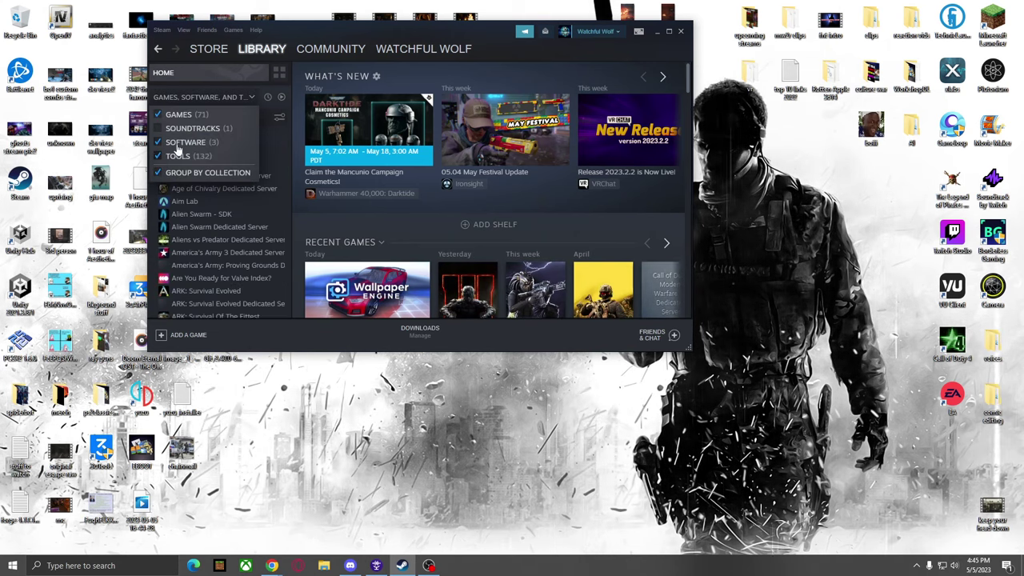
{"action": "scroll", "coordinate": [225, 211], "scroll_direction": "down", "scroll_amount": 10}
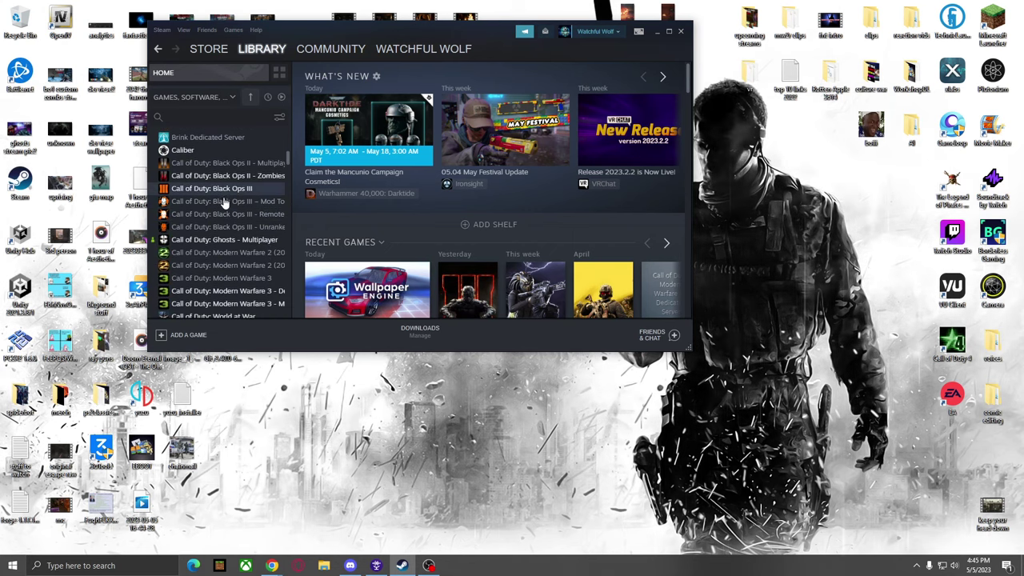
{"action": "scroll", "coordinate": [213, 238], "scroll_direction": "down", "scroll_amount": 2}
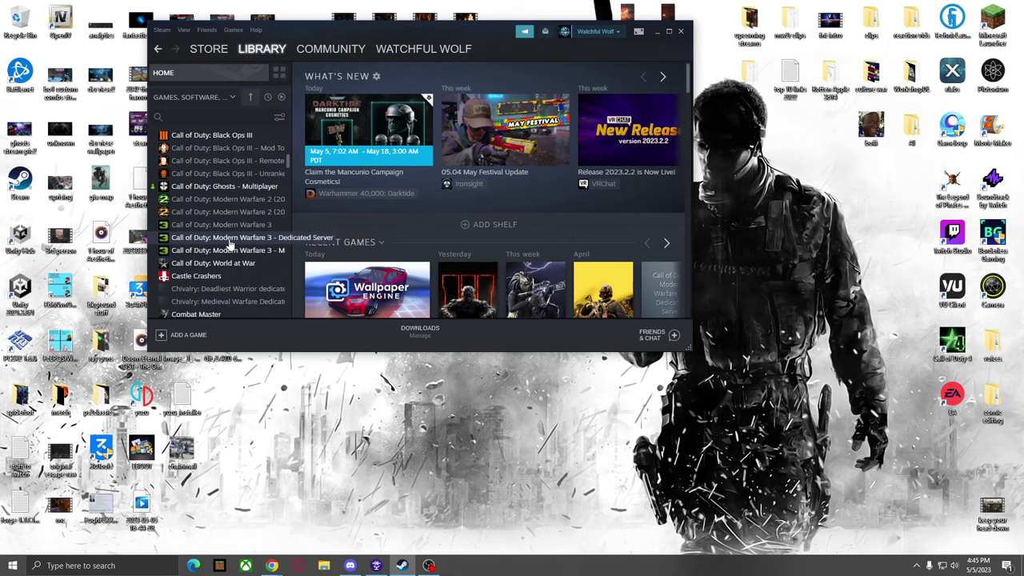
{"action": "left_click", "coordinate": [229, 239]}
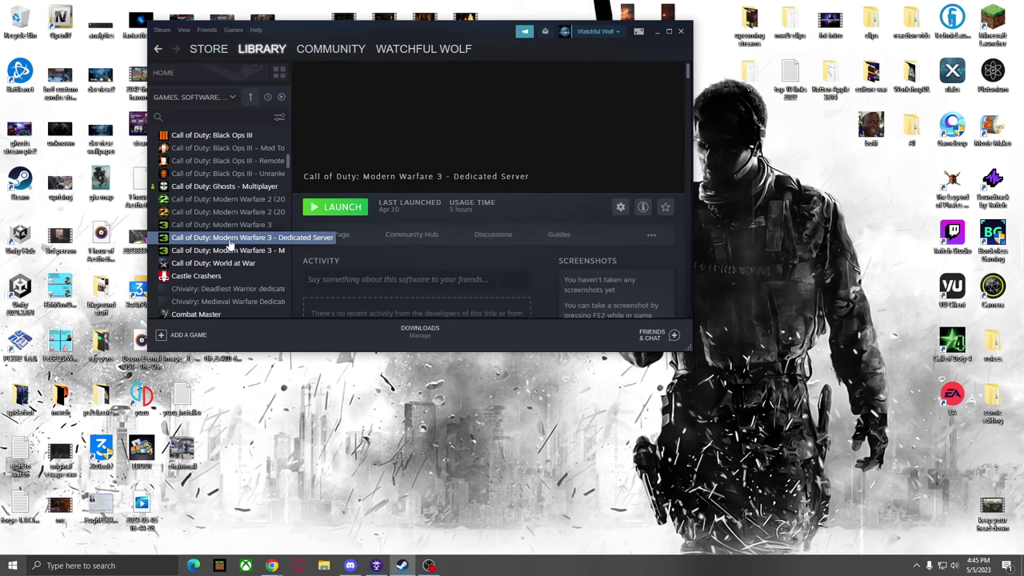
{"action": "right_click", "coordinate": [229, 242]}
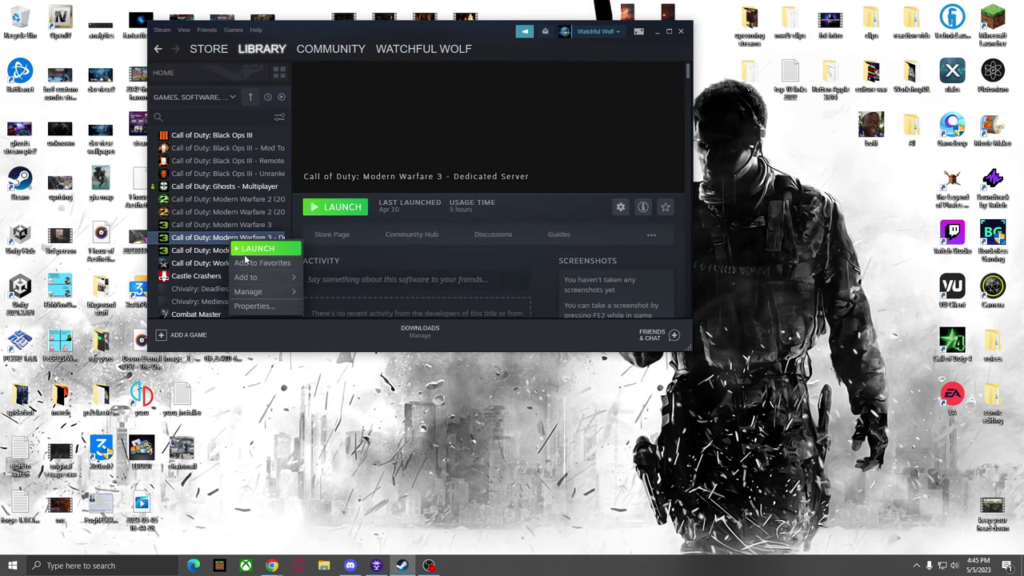
{"action": "left_click", "coordinate": [259, 306]}
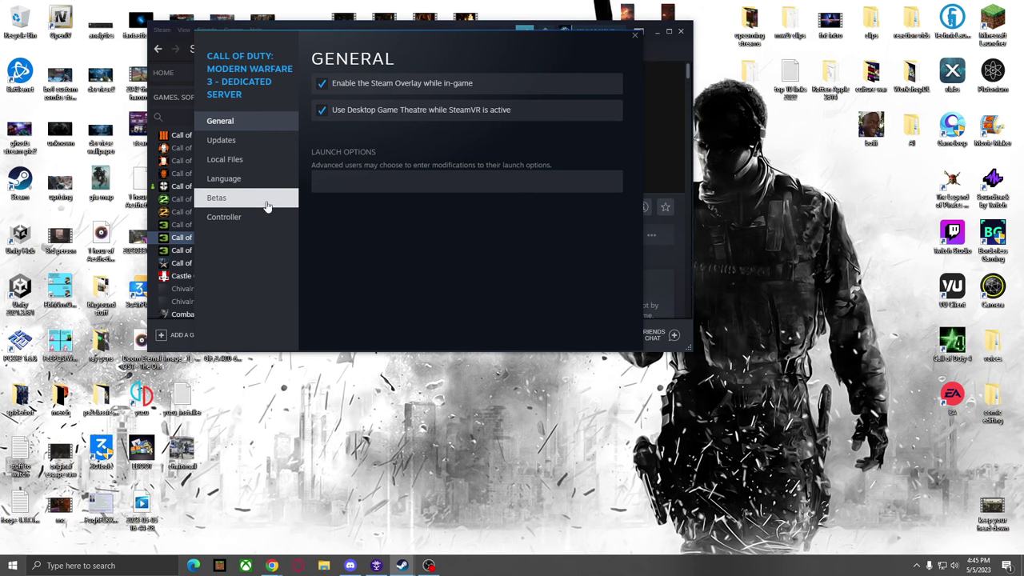
{"action": "left_click", "coordinate": [240, 178]}
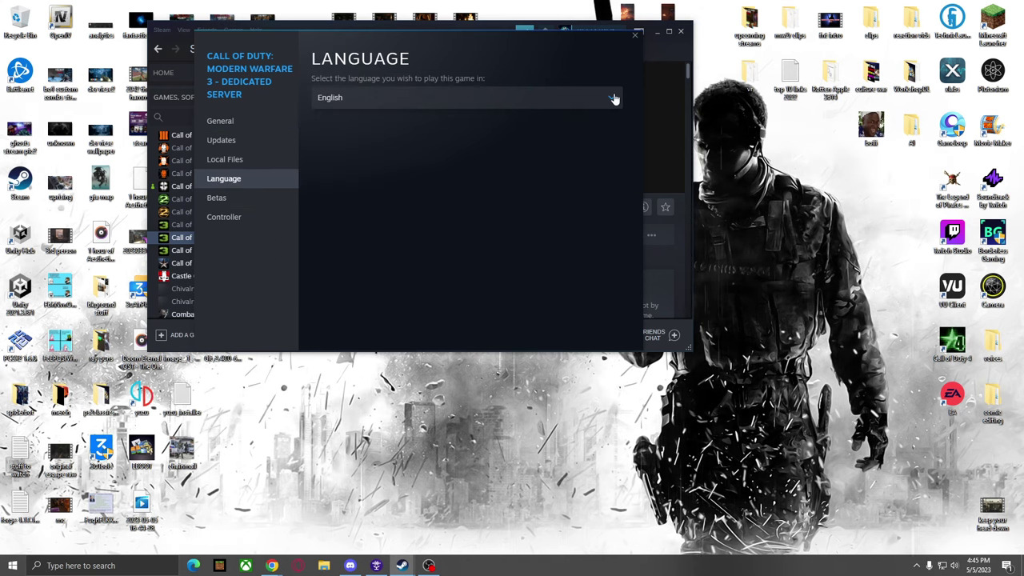
{"action": "left_click", "coordinate": [586, 100]}
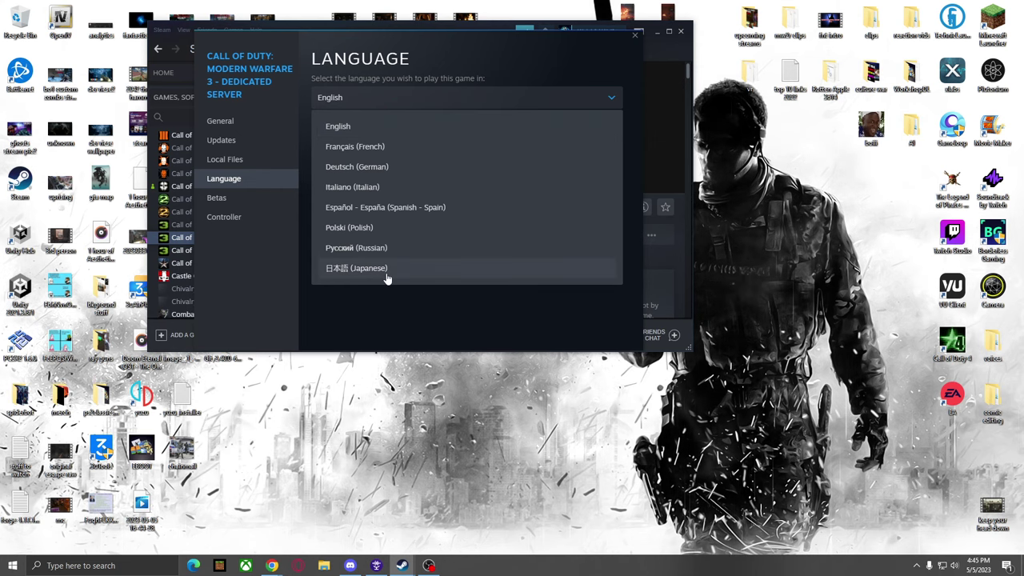
{"action": "left_click", "coordinate": [612, 99]}
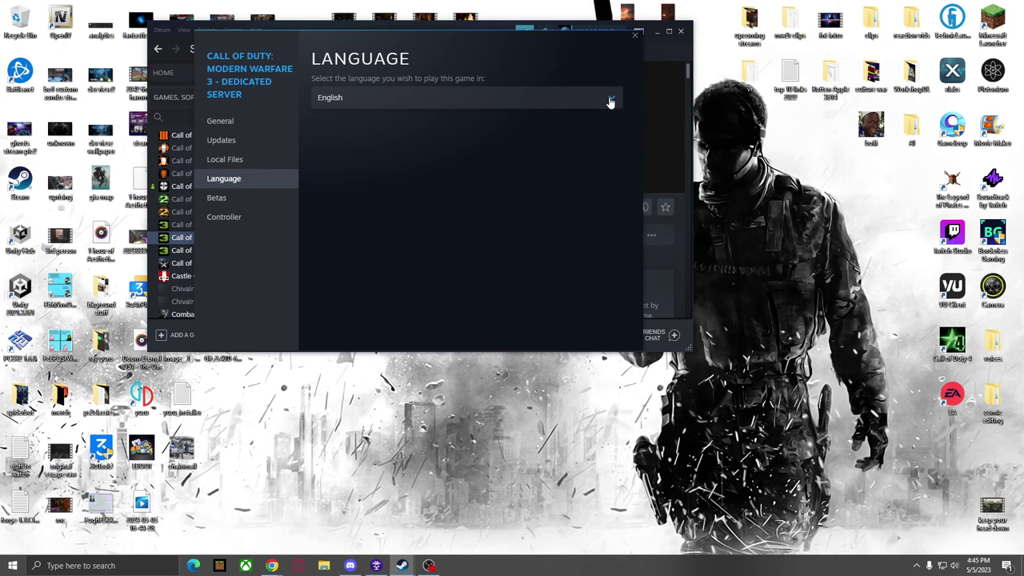
{"action": "left_click", "coordinate": [636, 36]}
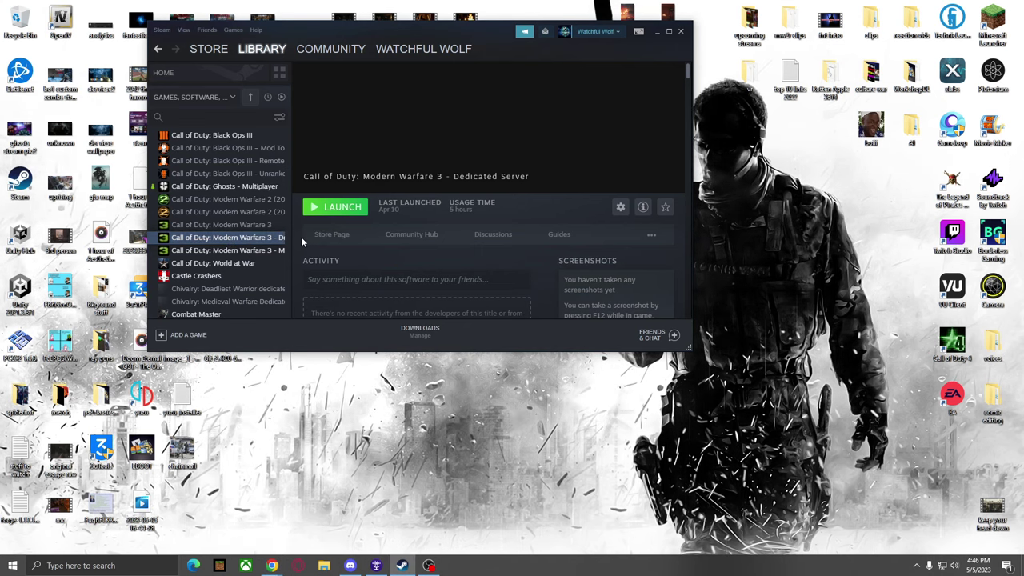
- Move the Steam window aside, centre the Plutonium shortcut, and open the Plutonium forum's account menu
{"action": "right_click", "coordinate": [378, 33]}
{"action": "left_click_drag", "start_coordinate": [475, 34], "coordinate": [512, 46]}
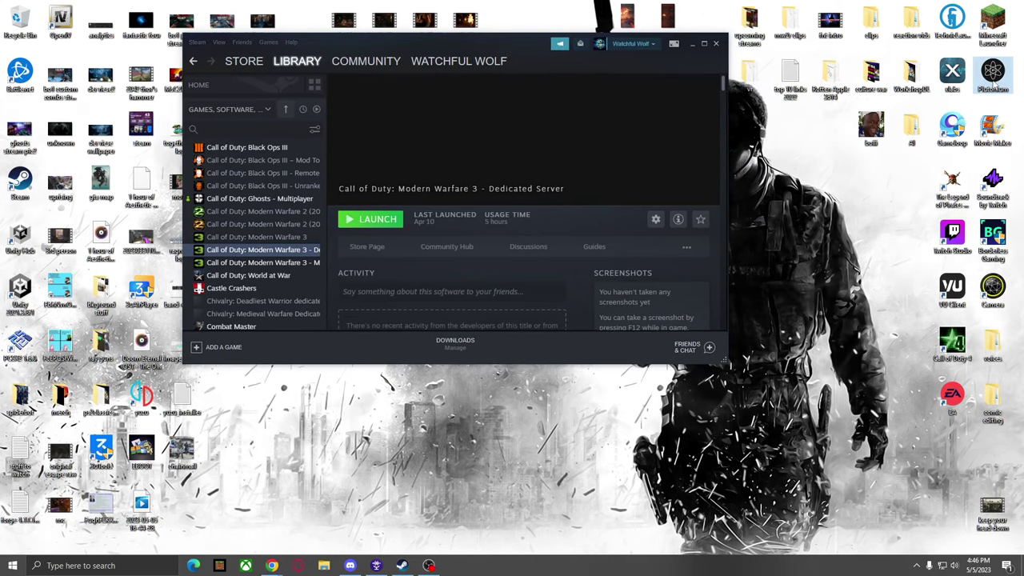
{"action": "left_click_drag", "start_coordinate": [996, 89], "coordinate": [832, 277]}
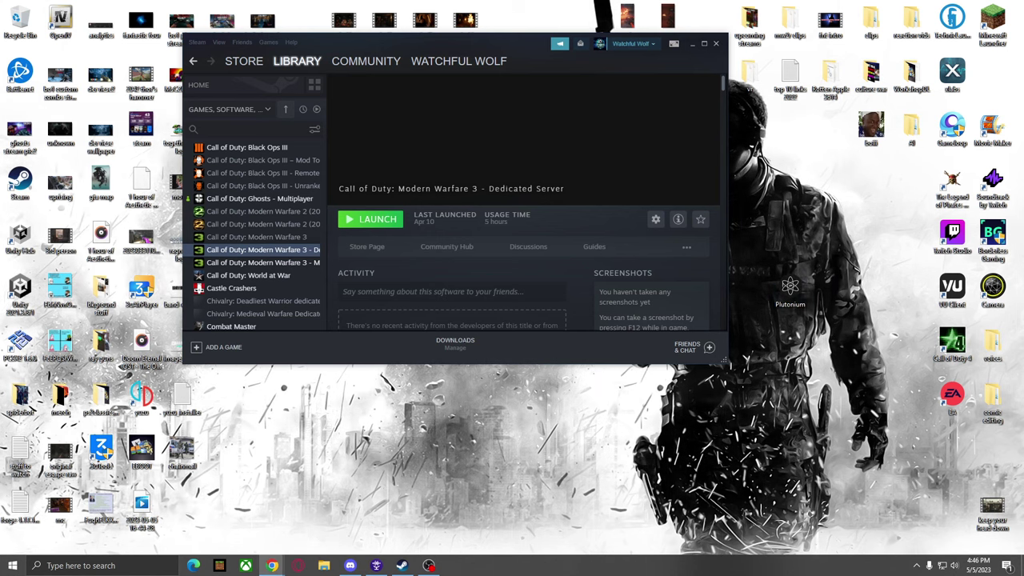
{"action": "double_click", "coordinate": [791, 287]}
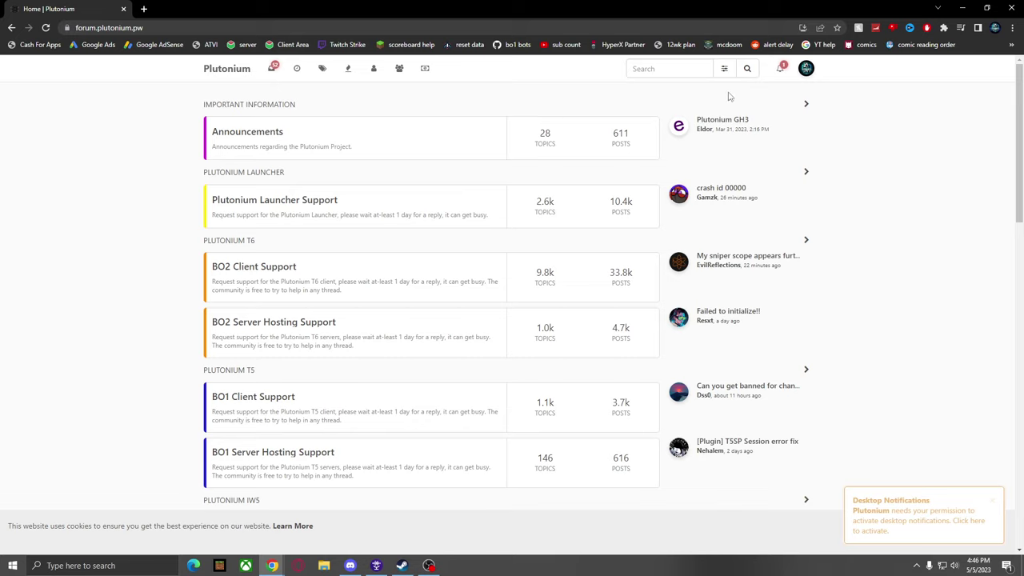
{"action": "left_click", "coordinate": [806, 69]}
- Go to the forum account's profile page from the avatar dropdown
{"action": "left_click", "coordinate": [774, 94]}
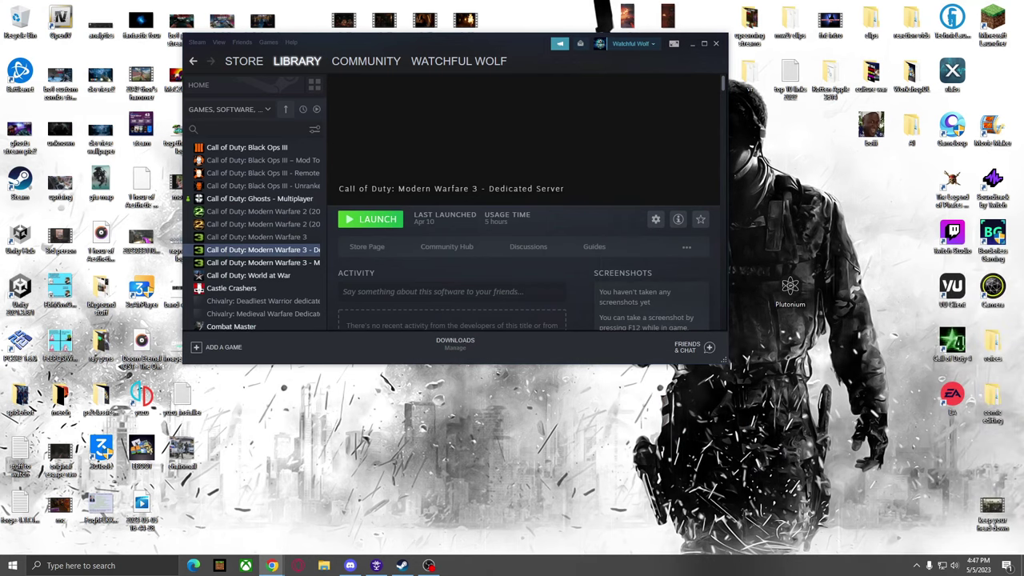
- Start the Plutonium Launcher, minimize it to view Steam, then restore it from the taskbar
{"action": "double_click", "coordinate": [803, 304]}
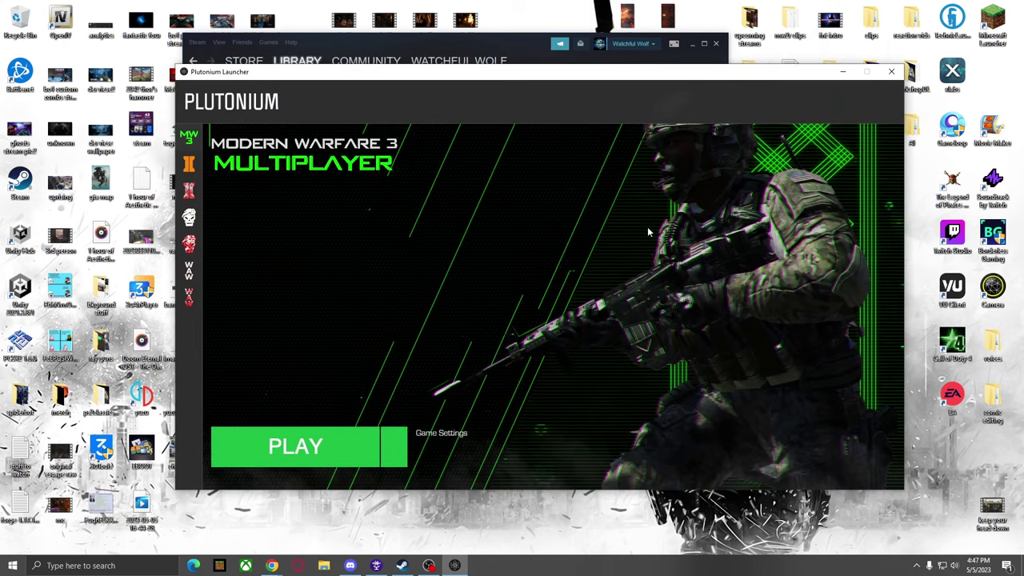
{"action": "left_click", "coordinate": [842, 73]}
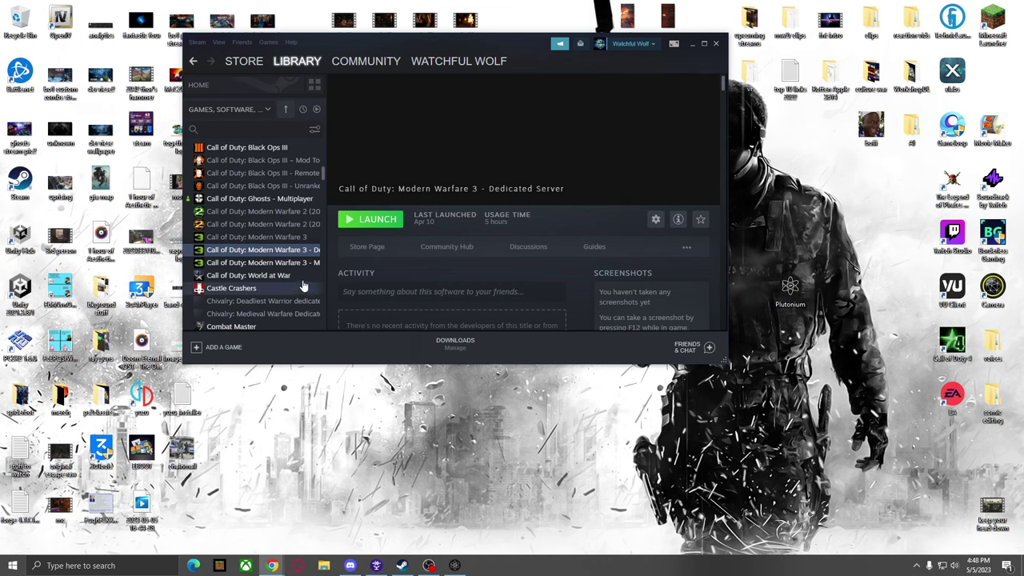
{"action": "left_click", "coordinate": [370, 218]}
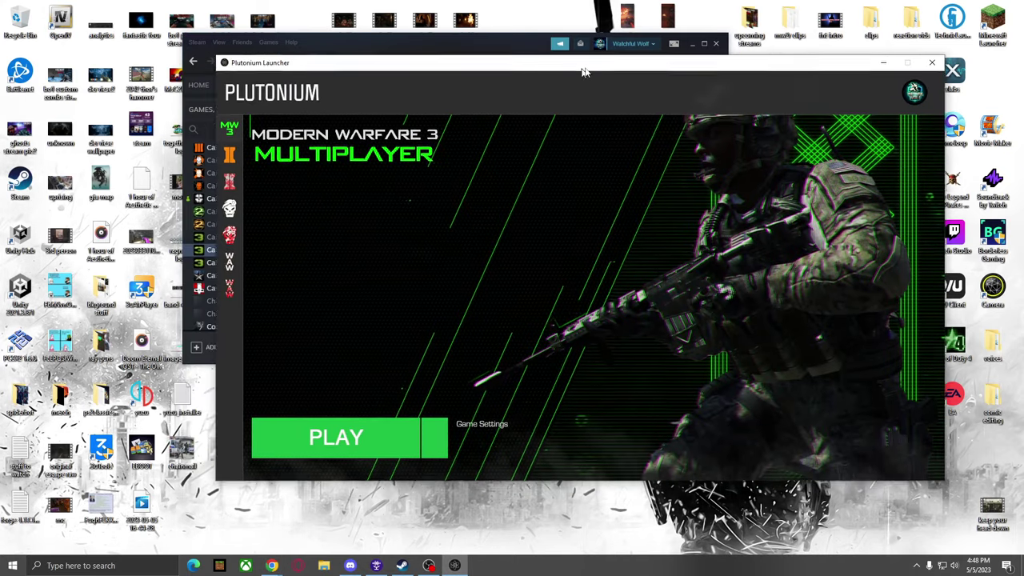
- Show the IW5 Multiplayer Game Settings with its Steam game path, then bring Steam forward
{"action": "left_click_drag", "start_coordinate": [584, 72], "coordinate": [598, 71]}
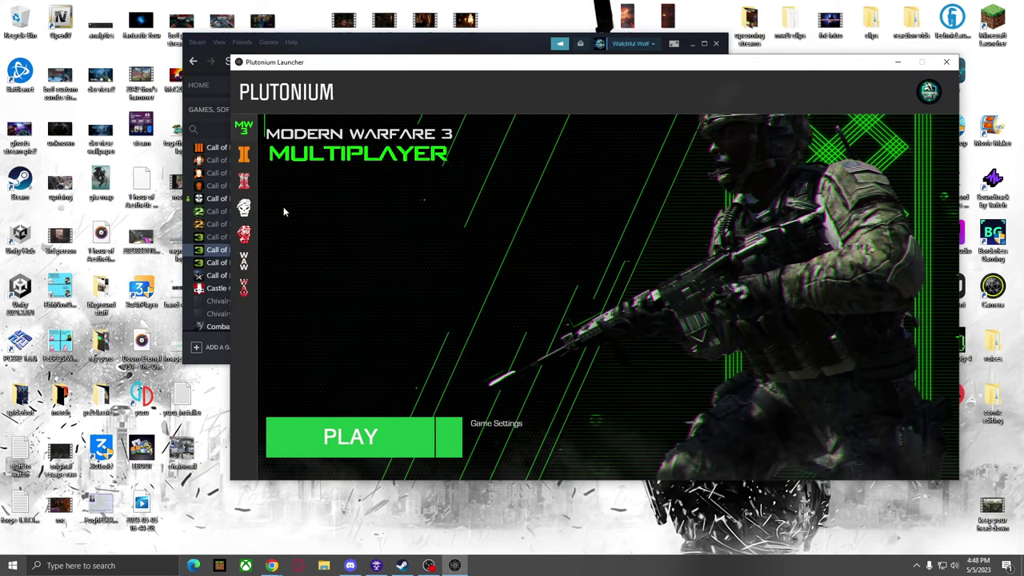
{"action": "mouse_move", "coordinate": [253, 141]}
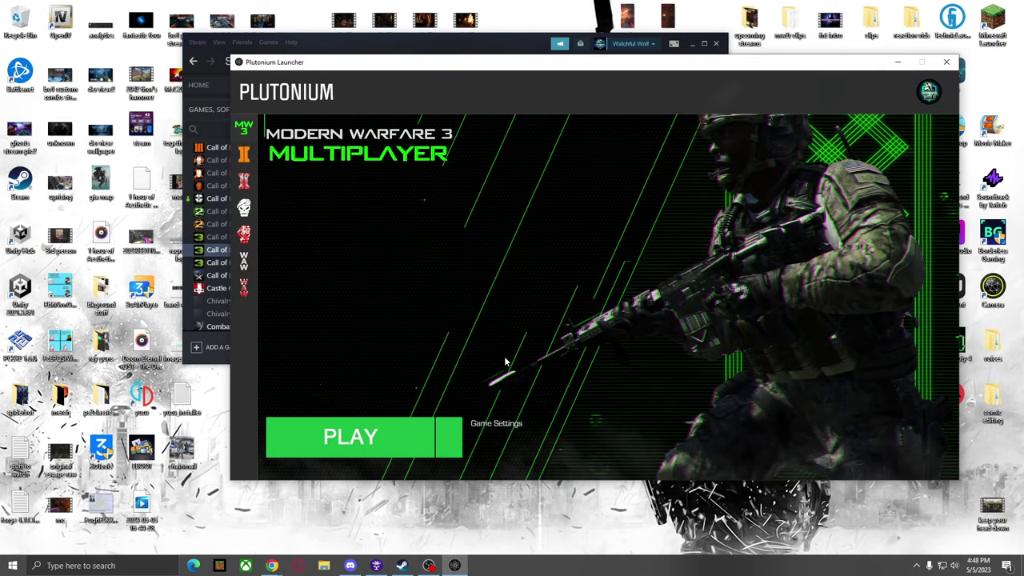
{"action": "left_click", "coordinate": [483, 424]}
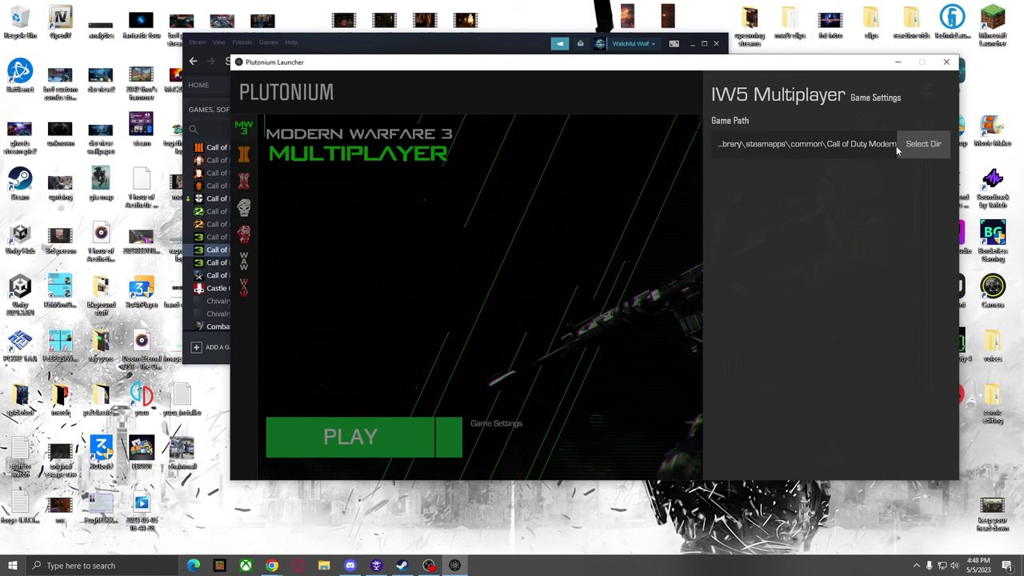
{"action": "left_click_drag", "start_coordinate": [674, 71], "coordinate": [688, 117]}
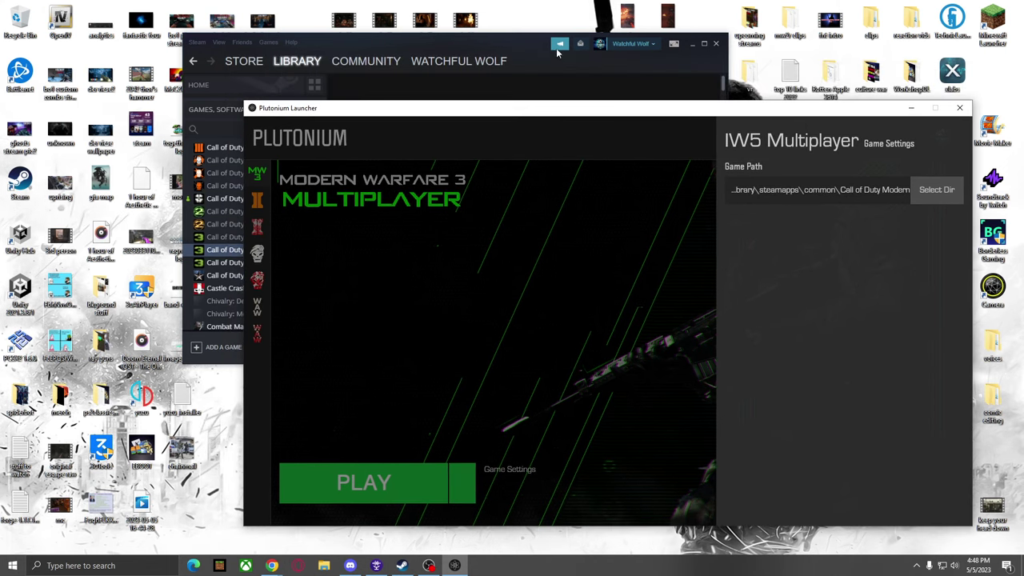
{"action": "left_click", "coordinate": [542, 43]}
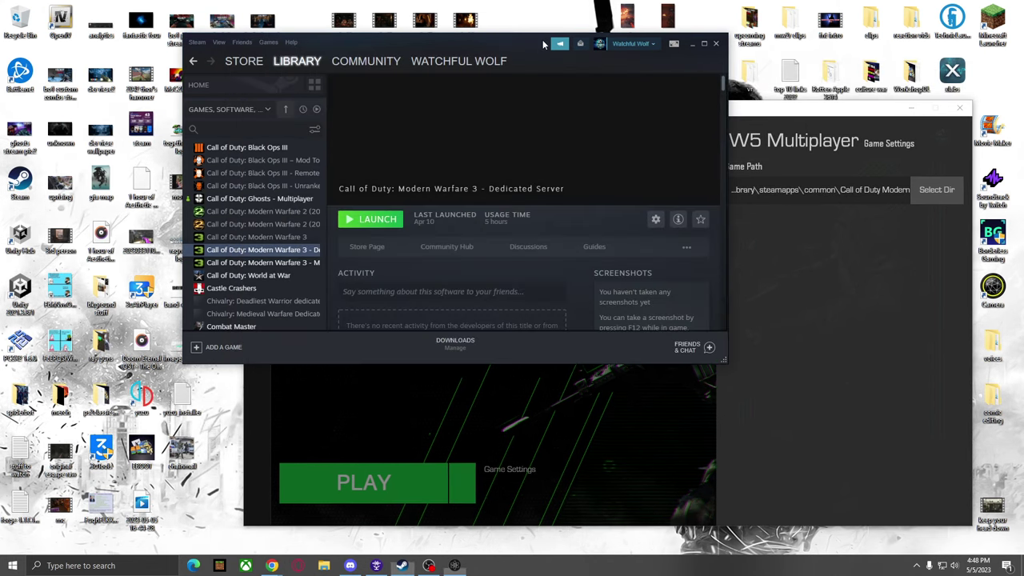
- Open the MW3 Dedicated Server's install folder via Steam Properties > Local Files and copy its path
{"action": "right_click", "coordinate": [266, 253]}
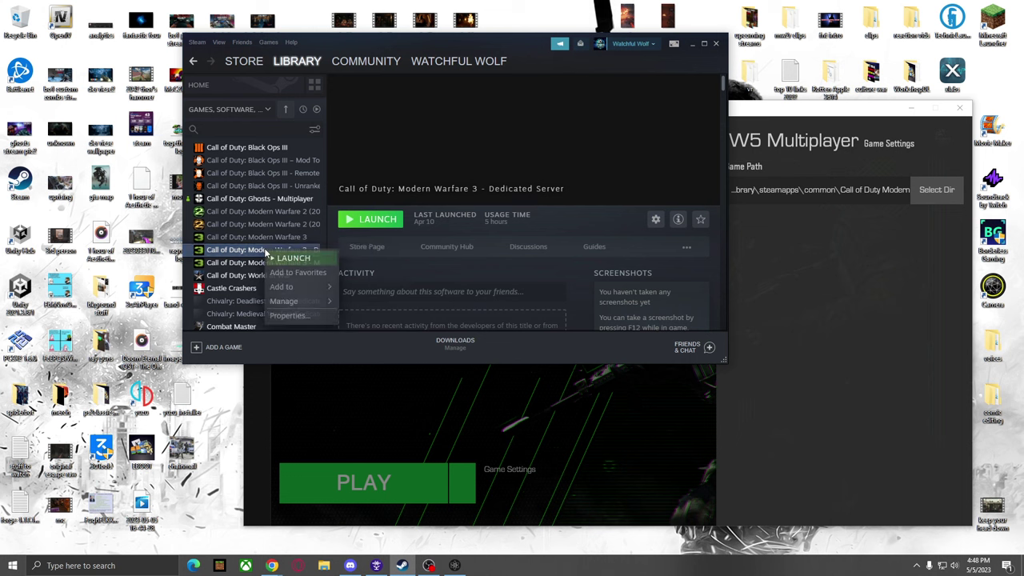
{"action": "left_click", "coordinate": [318, 317]}
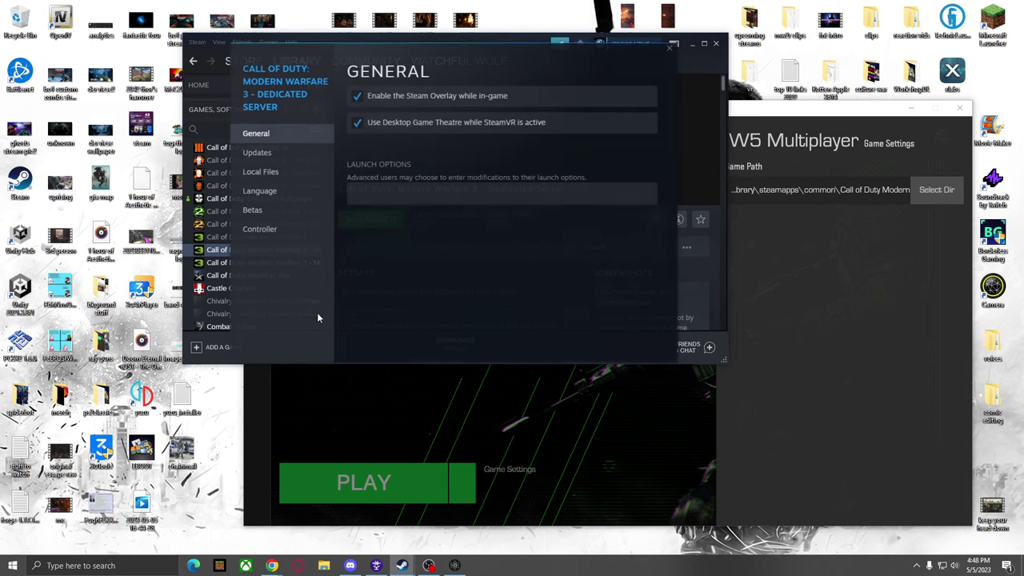
{"action": "left_click", "coordinate": [275, 176]}
{"action": "left_click", "coordinate": [573, 97]}
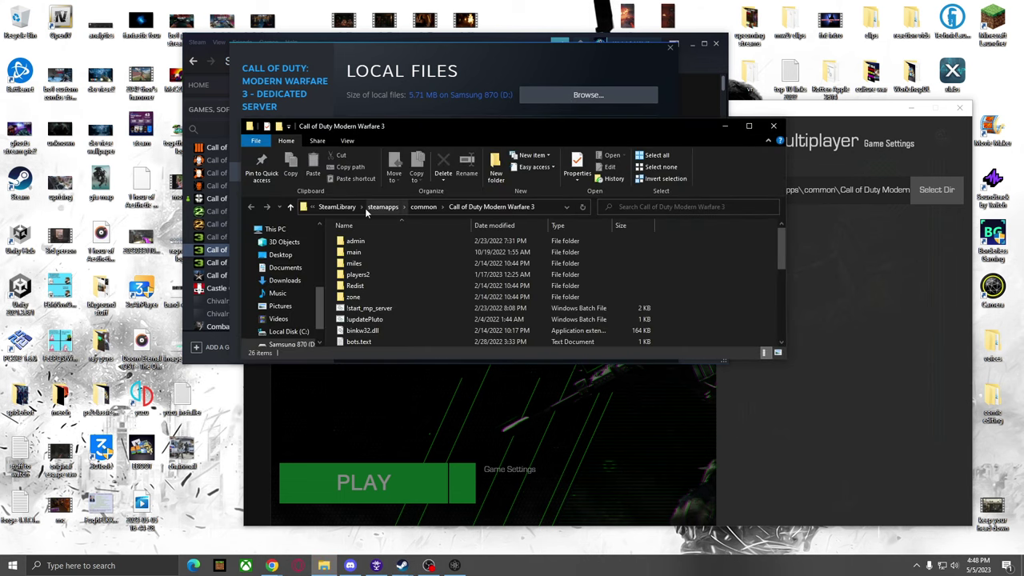
{"action": "left_click", "coordinate": [545, 206]}
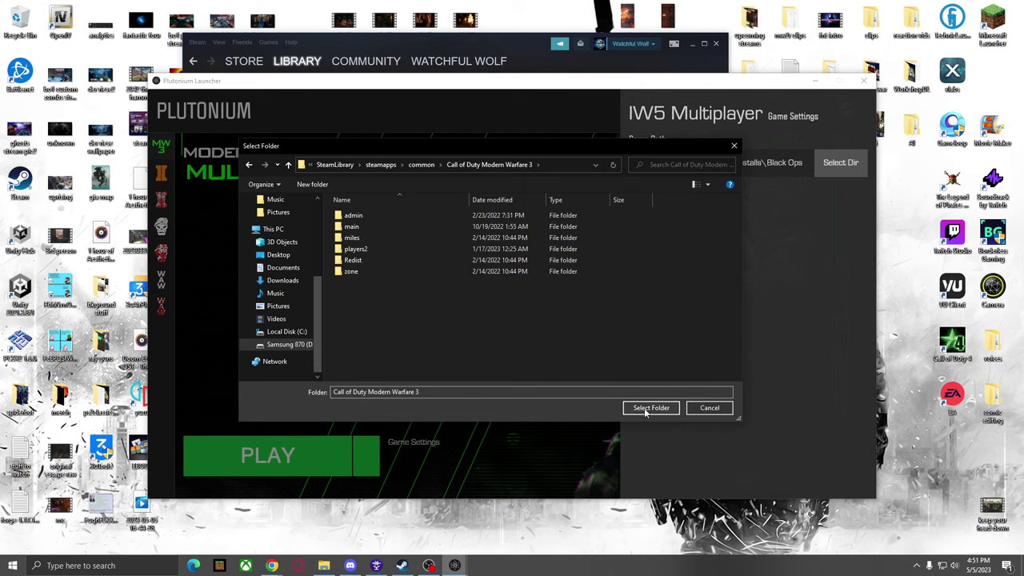
- Confirm that folder as the game directory, close Game Settings, and launch IW5 Multiplayer
{"action": "left_click", "coordinate": [646, 408]}
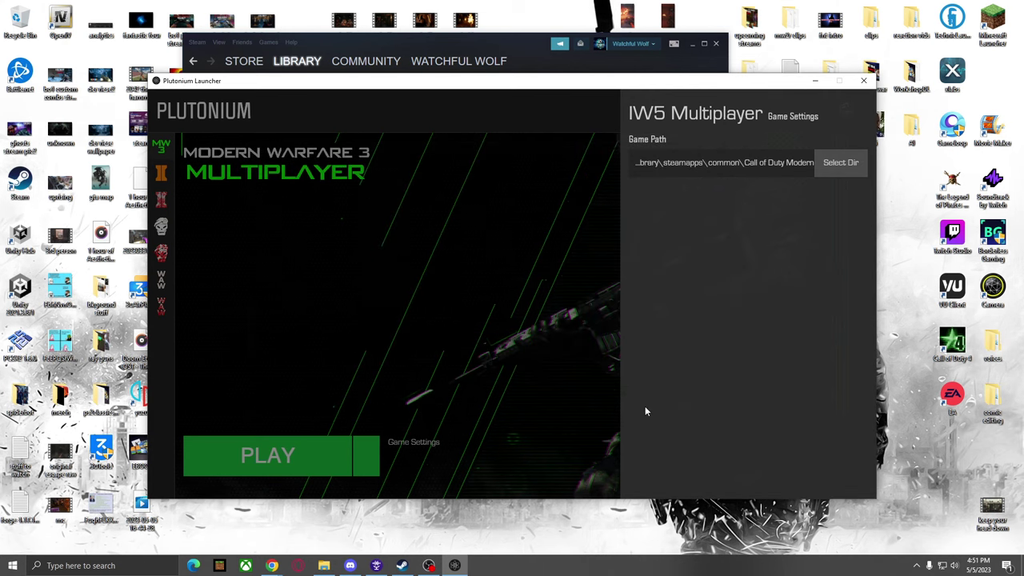
{"action": "left_click", "coordinate": [538, 305]}
{"action": "left_click", "coordinate": [281, 461]}
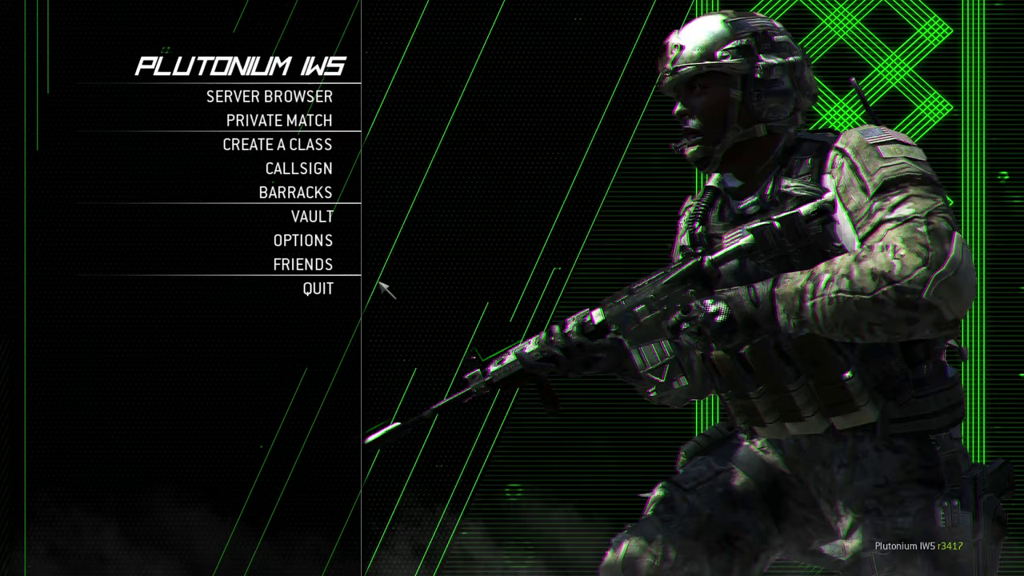
- Enter the /unlockall command in the in-game console, then close the console
{"action": "left_click", "coordinate": [314, 243]}
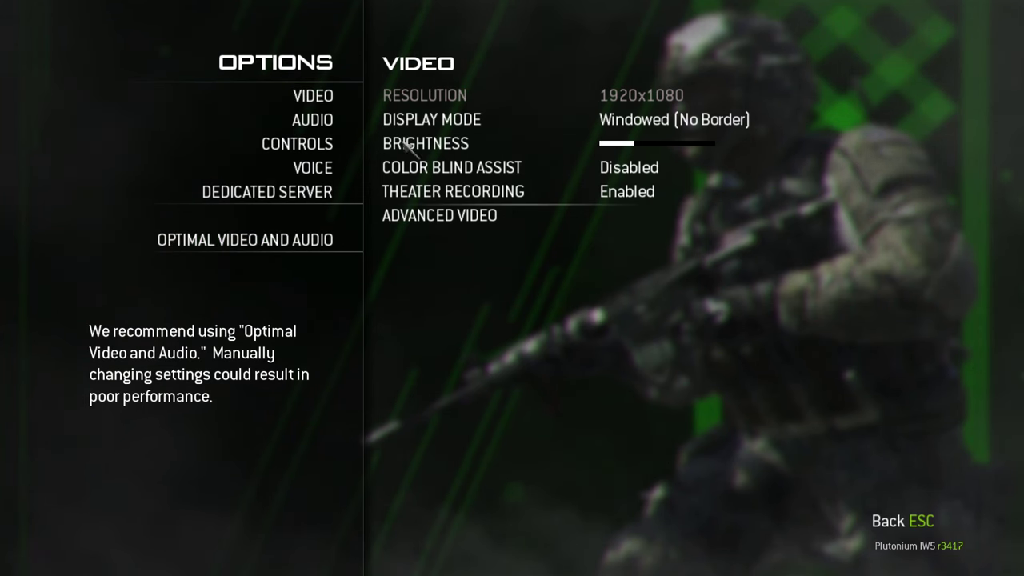
{"action": "key", "text": "Escape"}
{"action": "key", "text": "grave"}
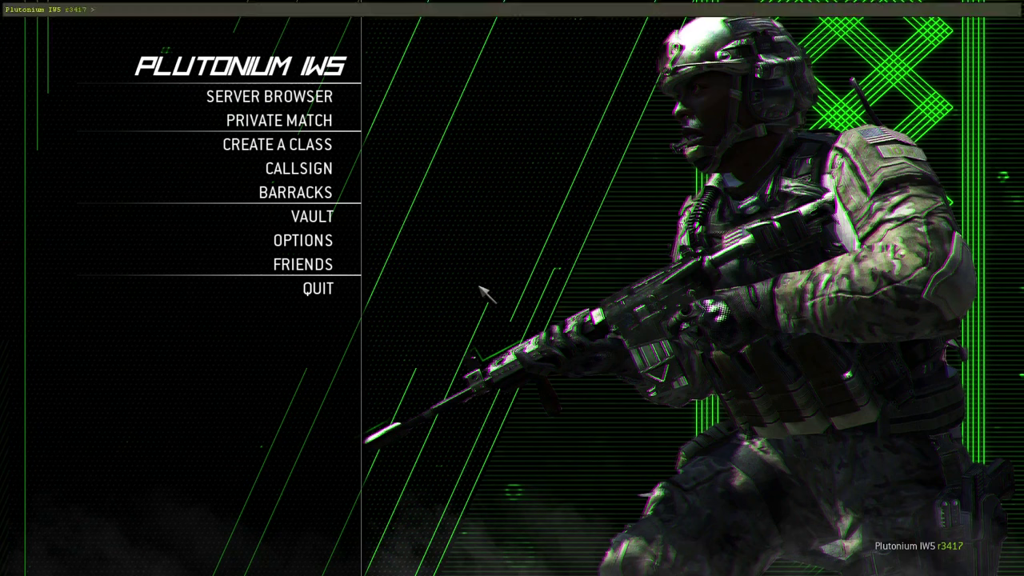
{"action": "type", "text": "/unlockall"}
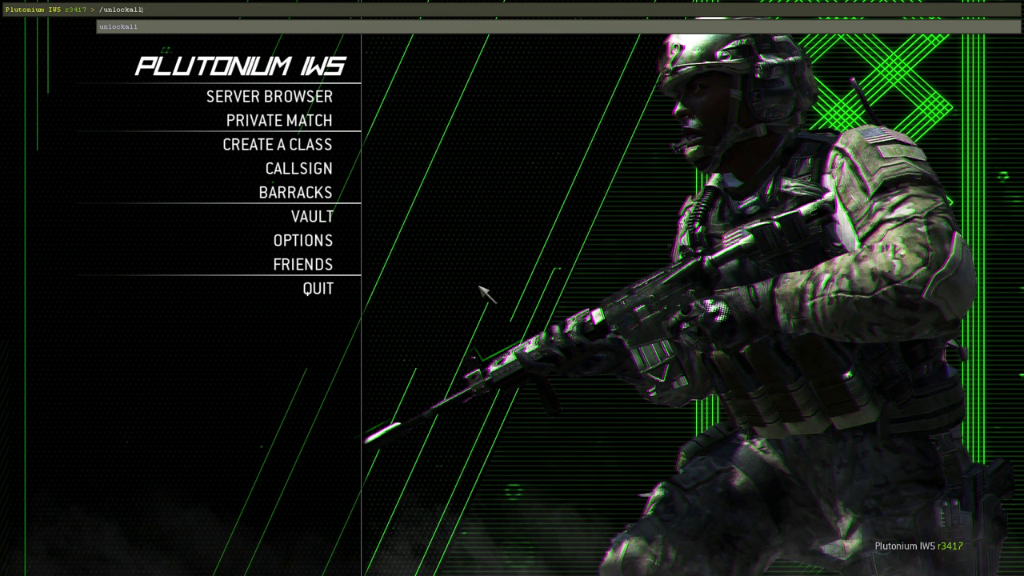
{"action": "key", "text": "BackSpace"}
{"action": "key", "text": "BackSpace"}
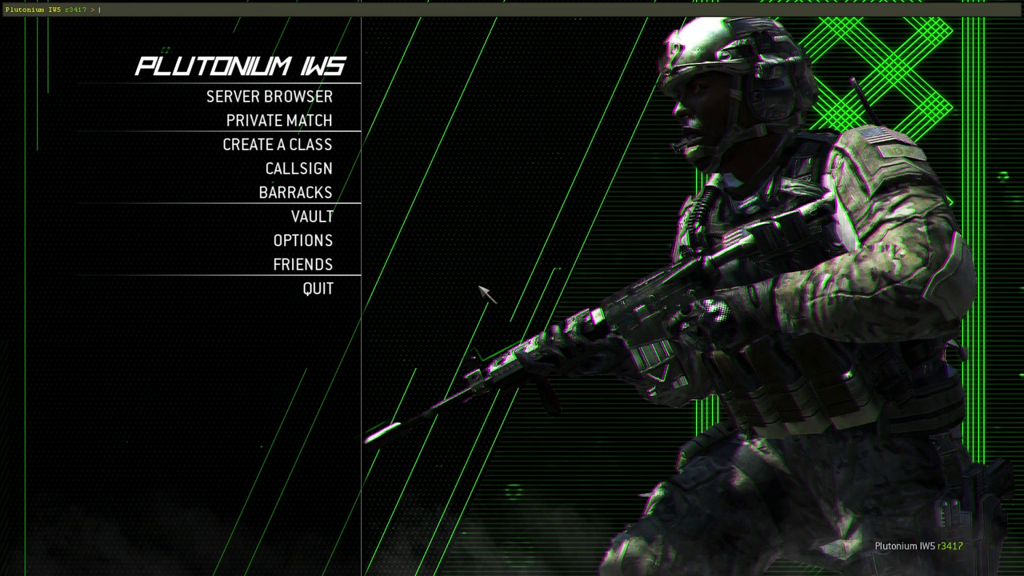
{"action": "key", "text": "grave"}
{"action": "left_click", "coordinate": [319, 147]}
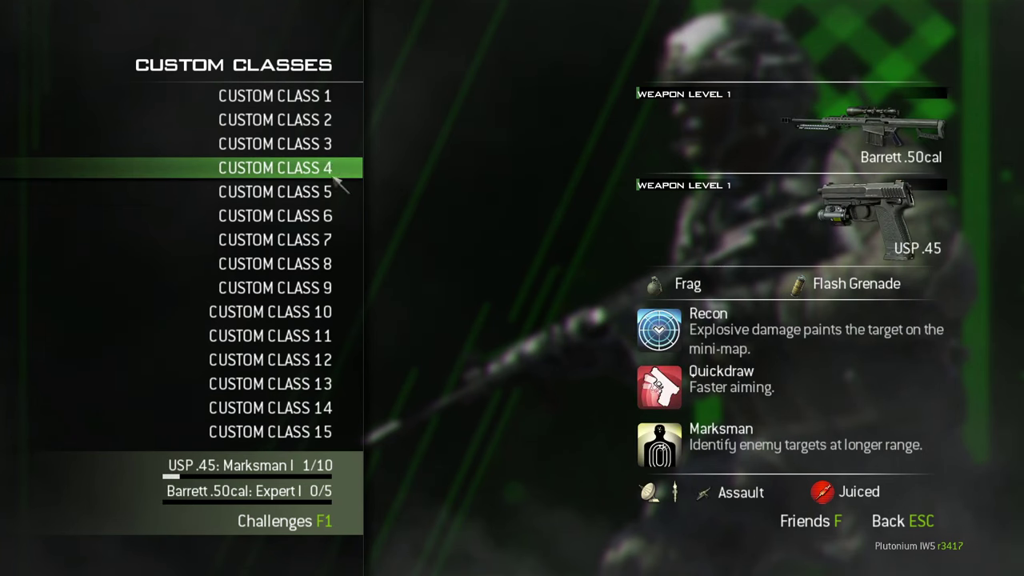
{"action": "key", "text": "Escape"}
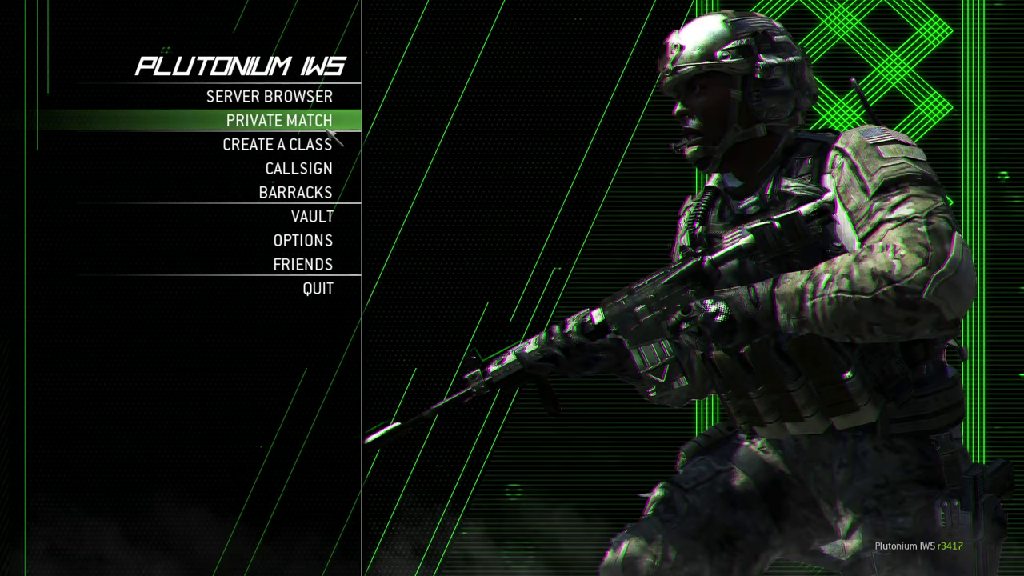
{"action": "left_click", "coordinate": [317, 167]}
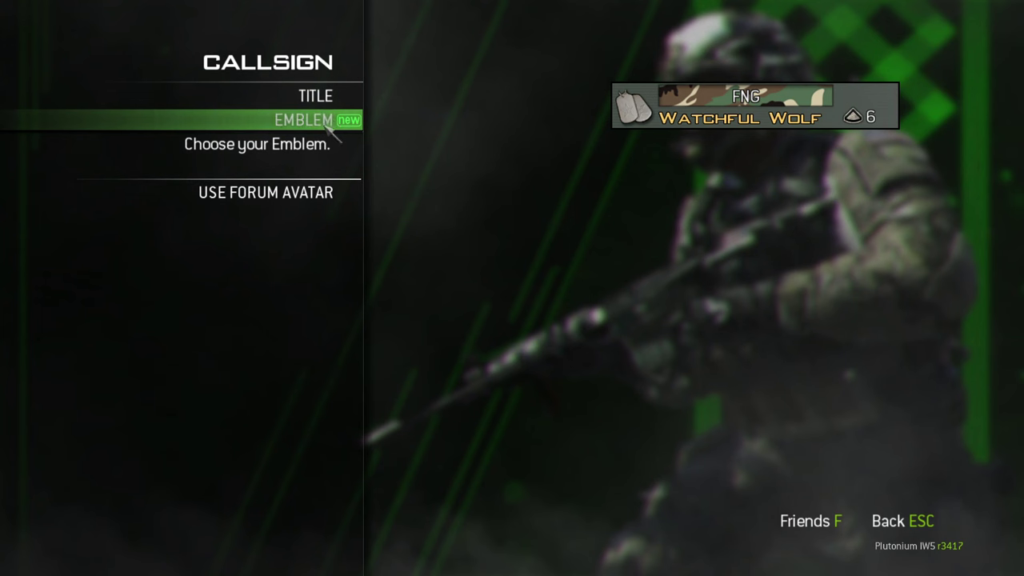
{"action": "key", "text": "Escape"}
{"action": "left_click", "coordinate": [319, 168]}
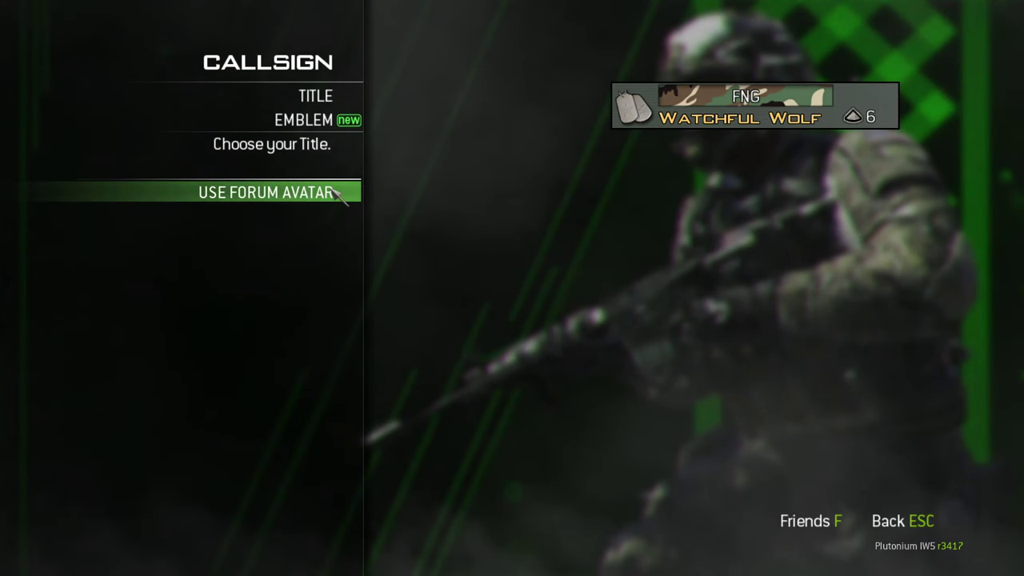
{"action": "key", "text": "Escape"}
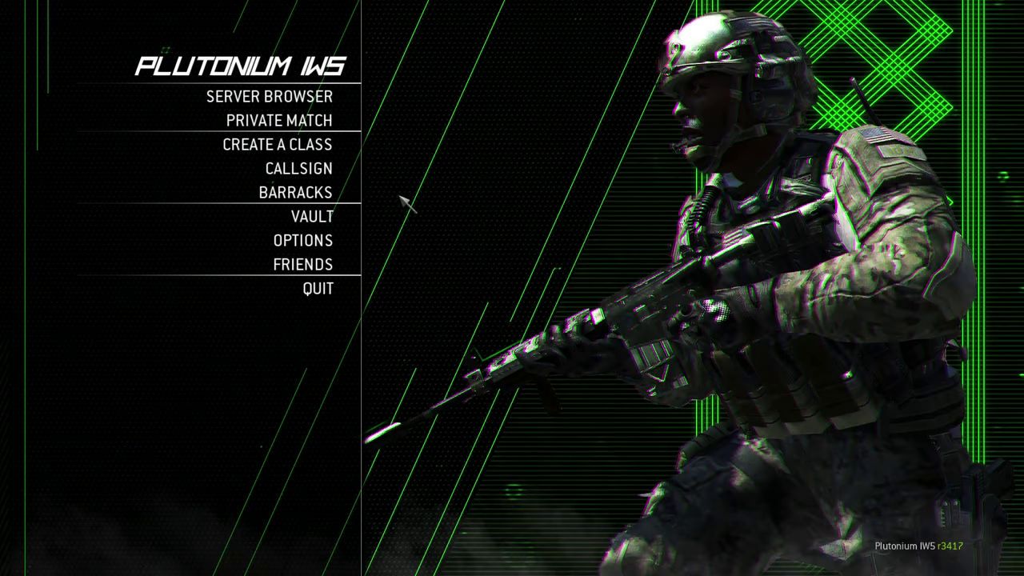
{"action": "left_click", "coordinate": [342, 263]}
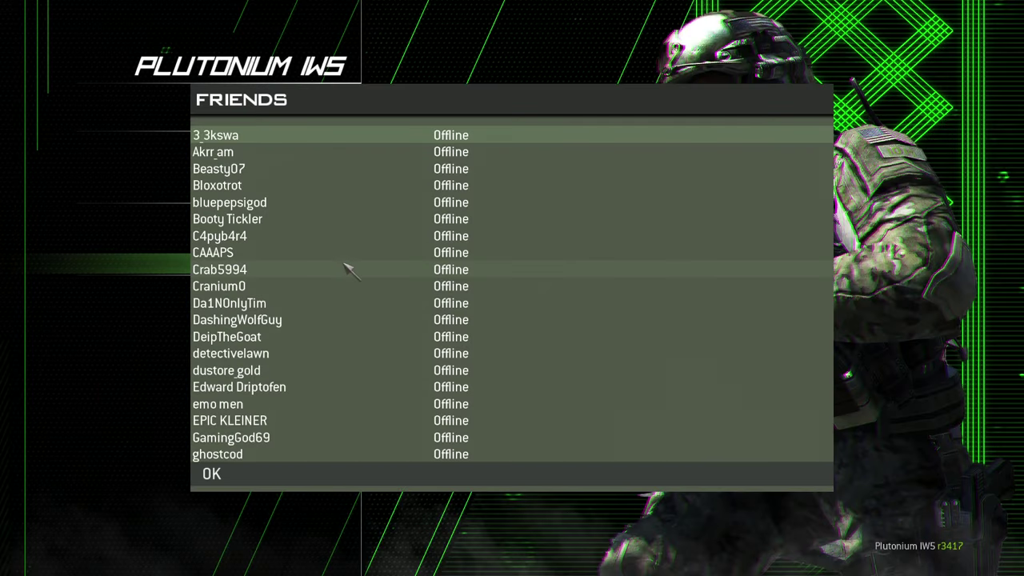
{"action": "left_click", "coordinate": [237, 484]}
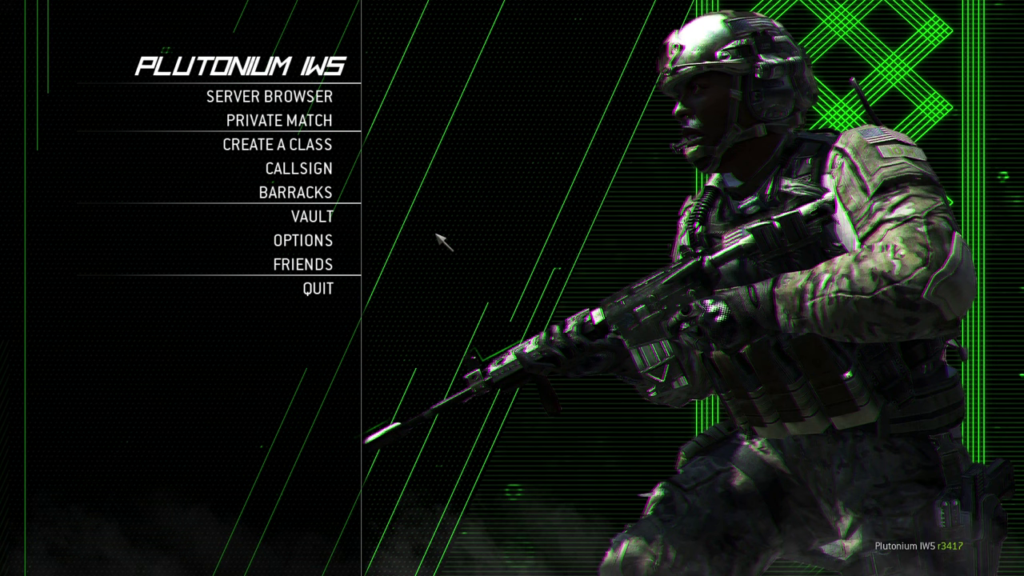
- Open Options > Controls > Controller, connect the DualSense in DS4Windows, then minimize it
{"action": "left_click", "coordinate": [332, 242]}
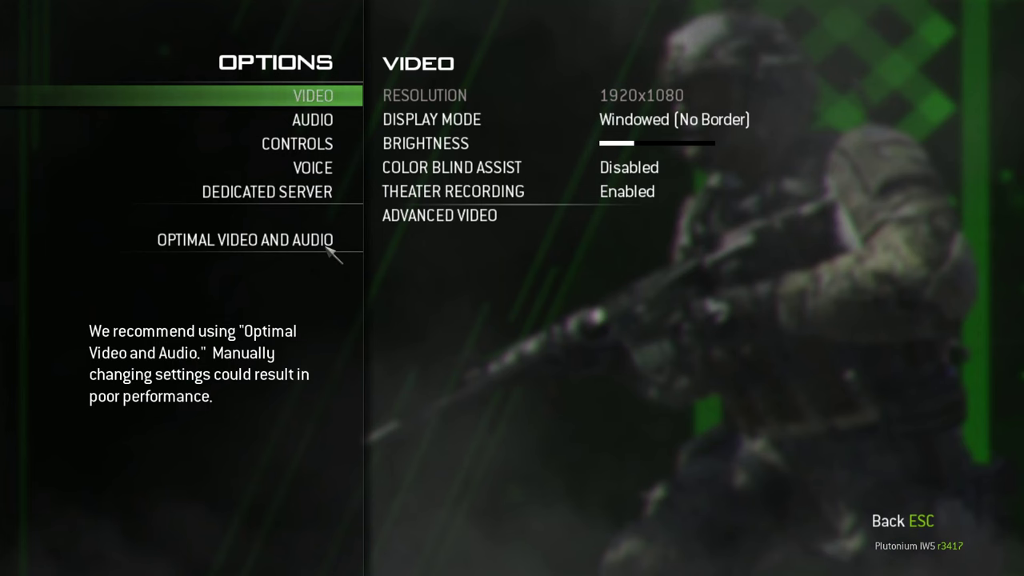
{"action": "left_click", "coordinate": [308, 144]}
{"action": "left_click", "coordinate": [459, 217]}
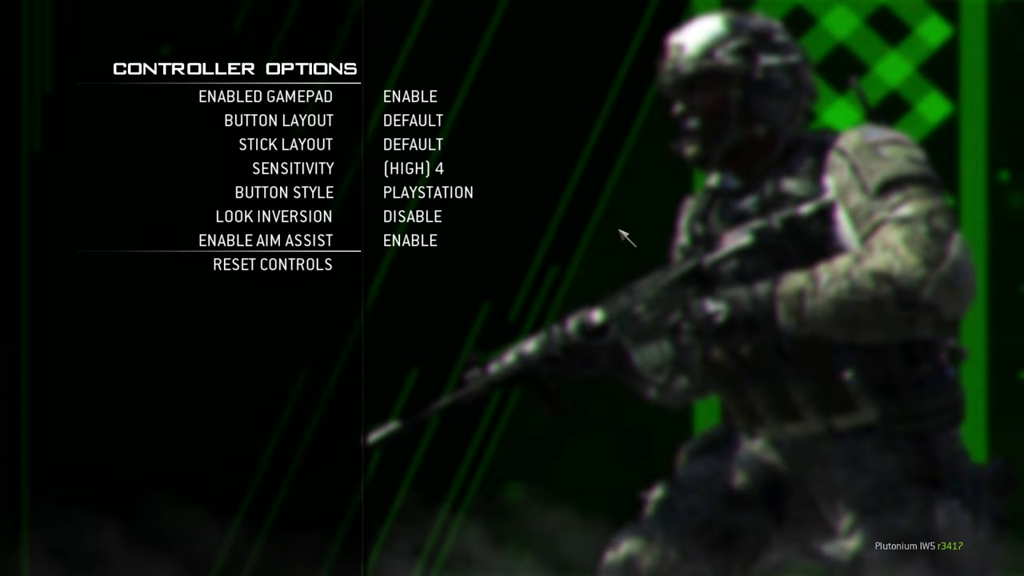
{"action": "key", "text": "alt+Tab"}
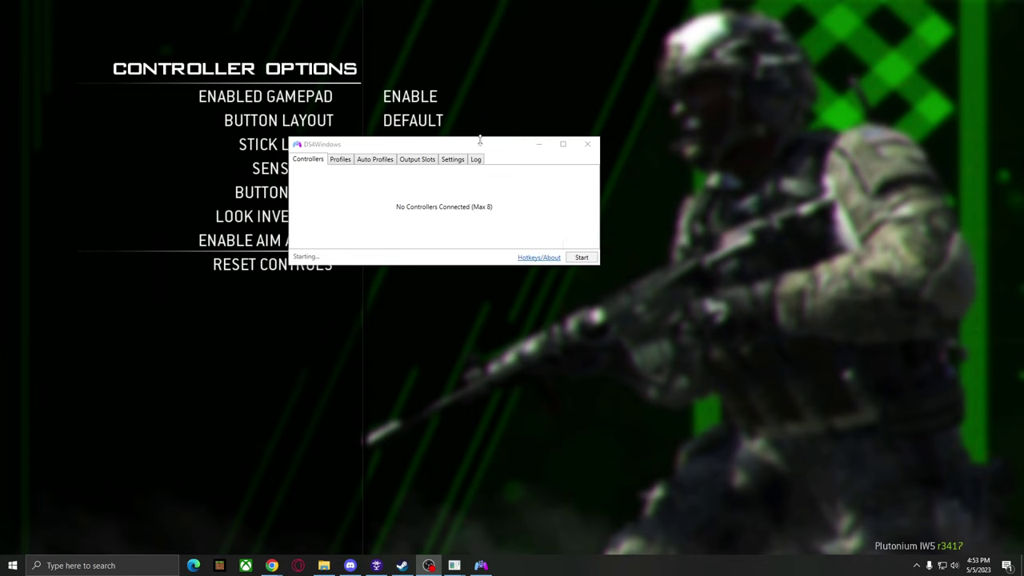
{"action": "left_click_drag", "start_coordinate": [492, 148], "coordinate": [565, 142]}
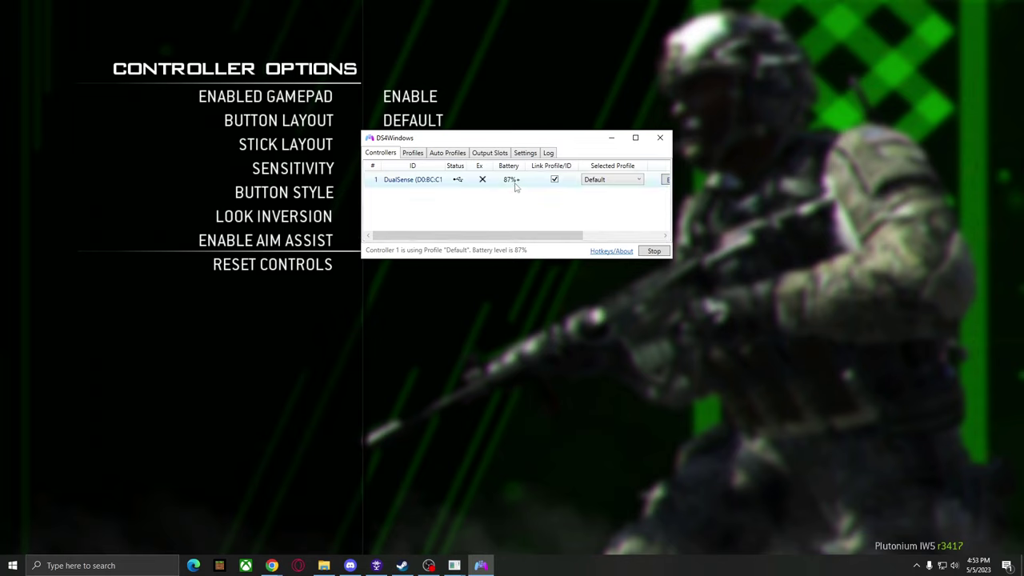
{"action": "left_click_drag", "start_coordinate": [576, 144], "coordinate": [553, 146]}
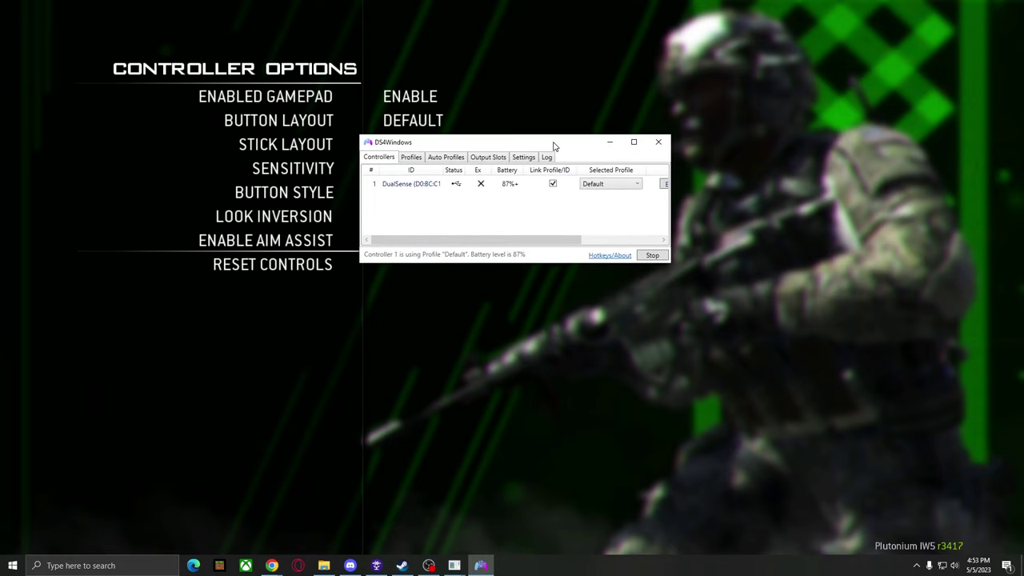
{"action": "left_click", "coordinate": [610, 145]}
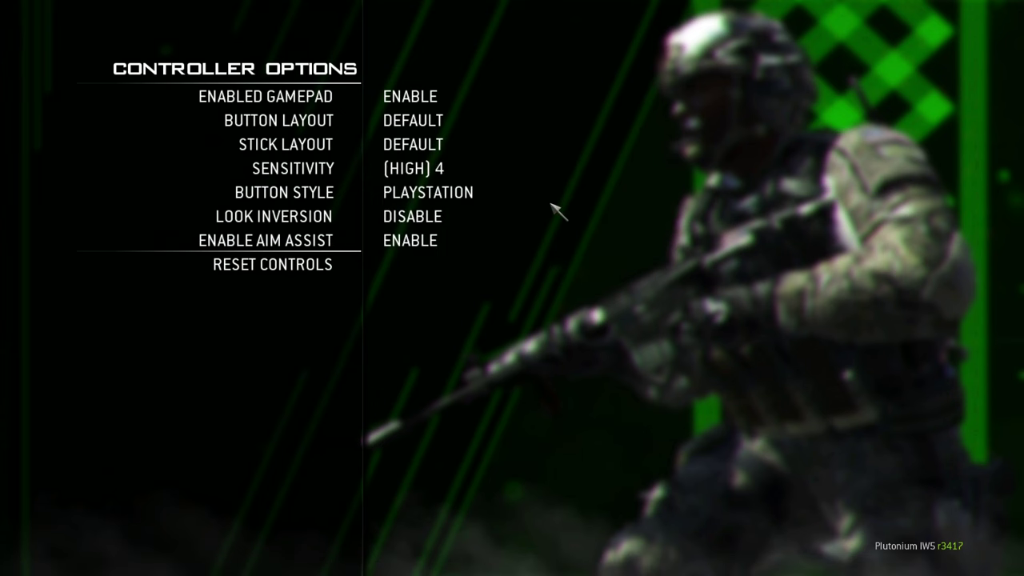
- Return to the main menu and open the Server Browser to join an HGMServers EU server
{"action": "key", "text": "Escape"}
{"action": "key", "text": "Escape"}
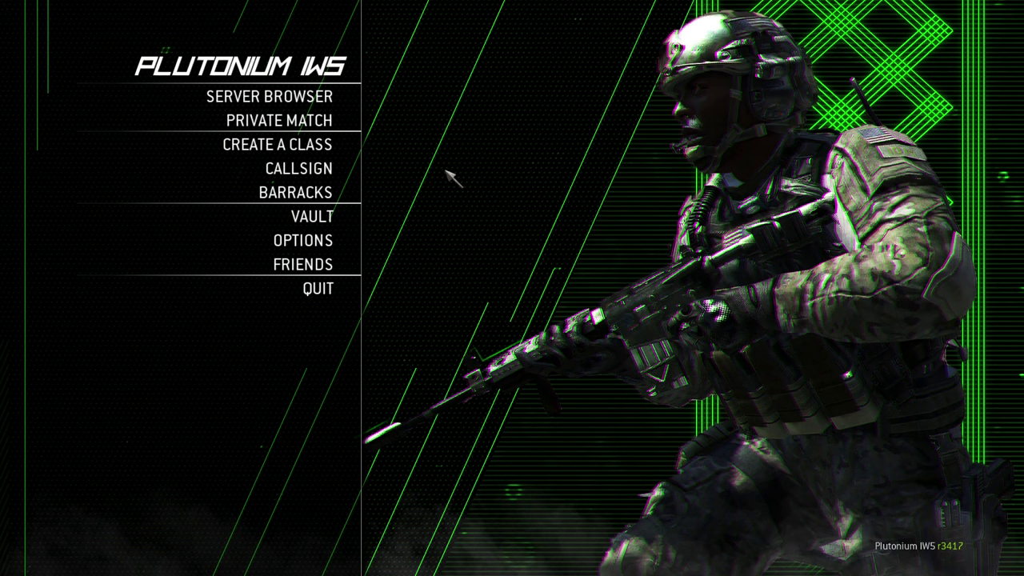
{"action": "left_click", "coordinate": [324, 104]}
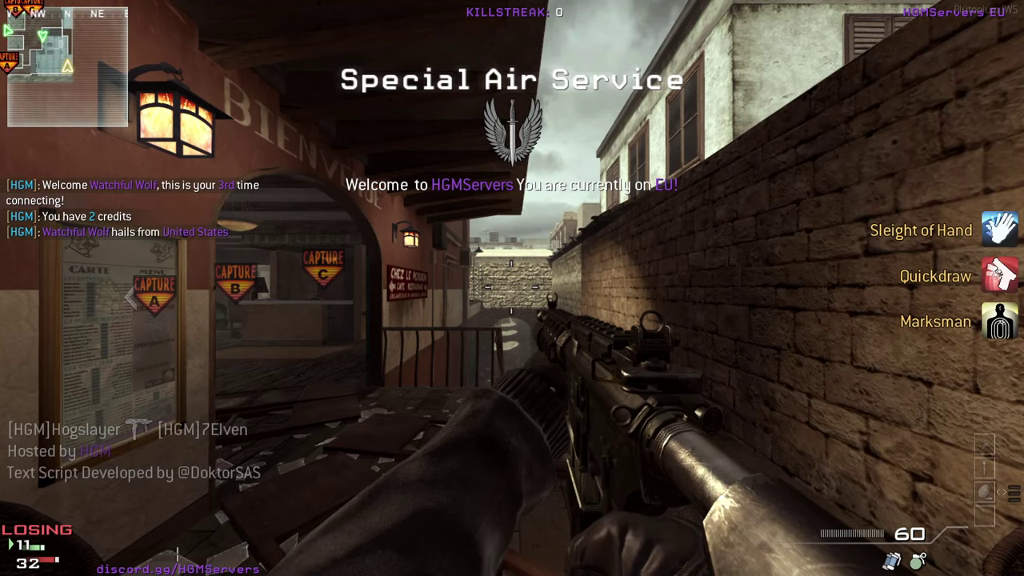
- Raise the field of view above 100 via the console's cg_fov, then walk forward into the cafe
{"action": "key", "text": "grave"}
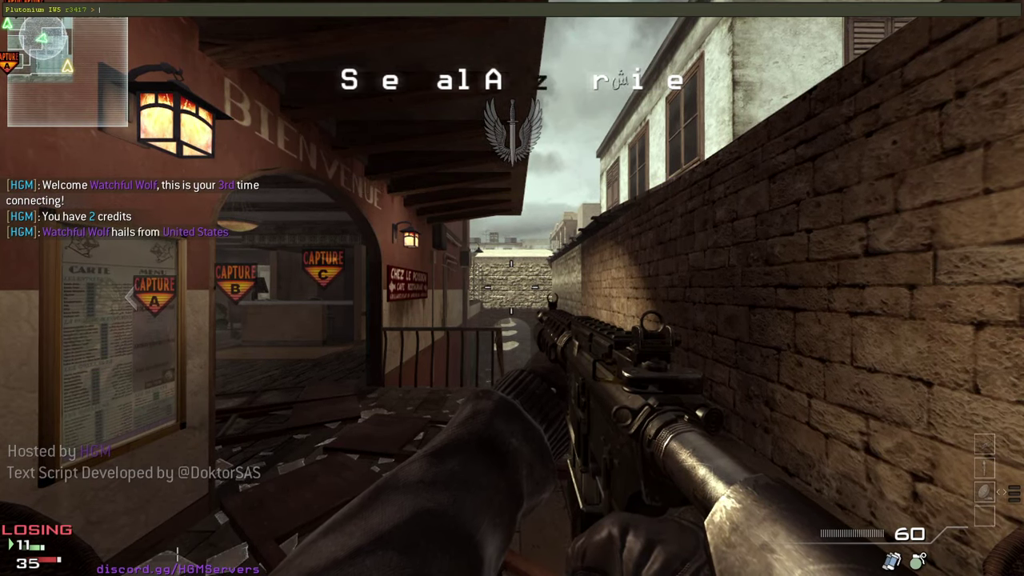
{"action": "type", "text": "/cg_f"}
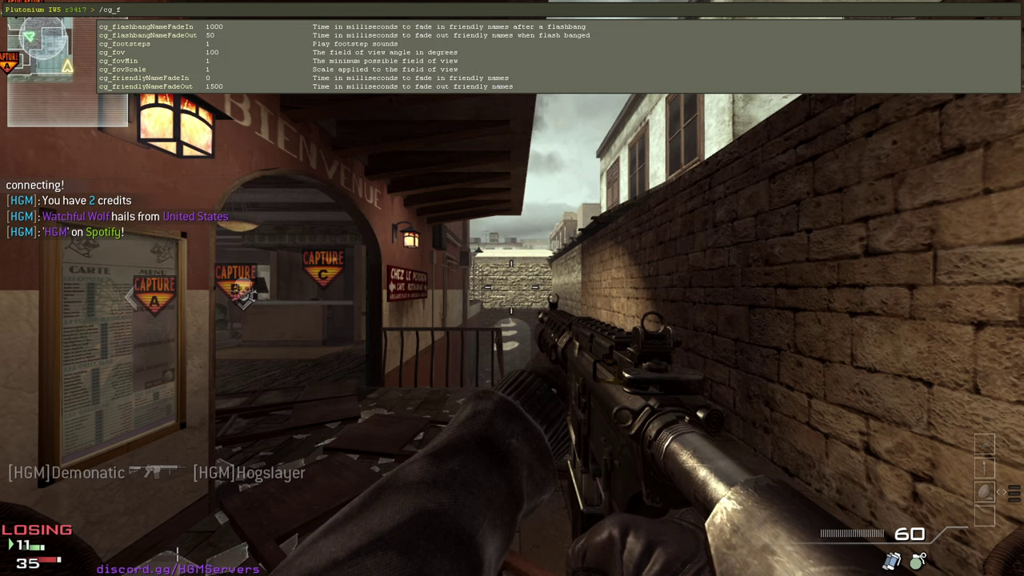
{"action": "type", "text": "ov 10"}
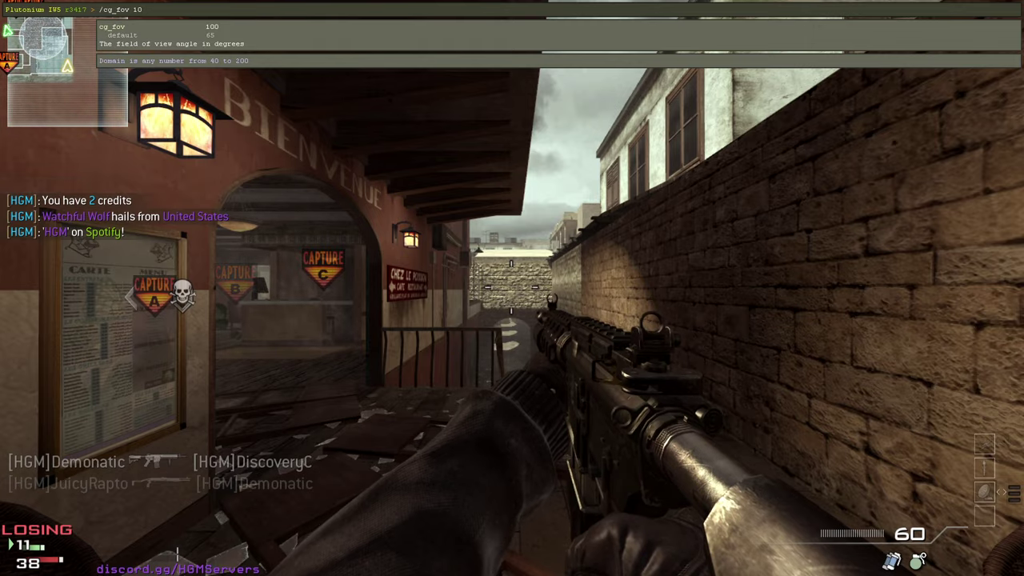
{"action": "key", "text": "grave"}
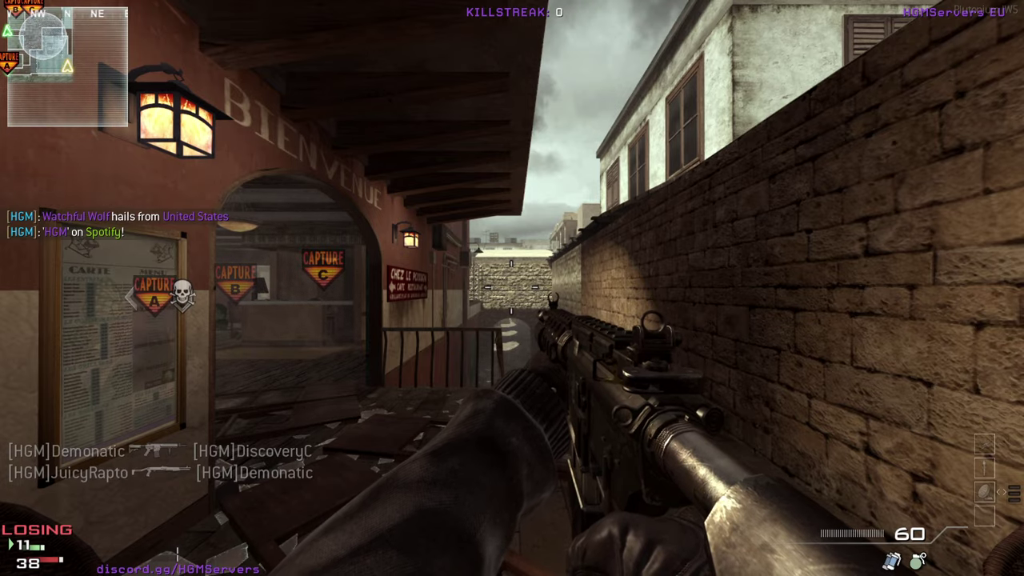
{"action": "key", "text": "w"}
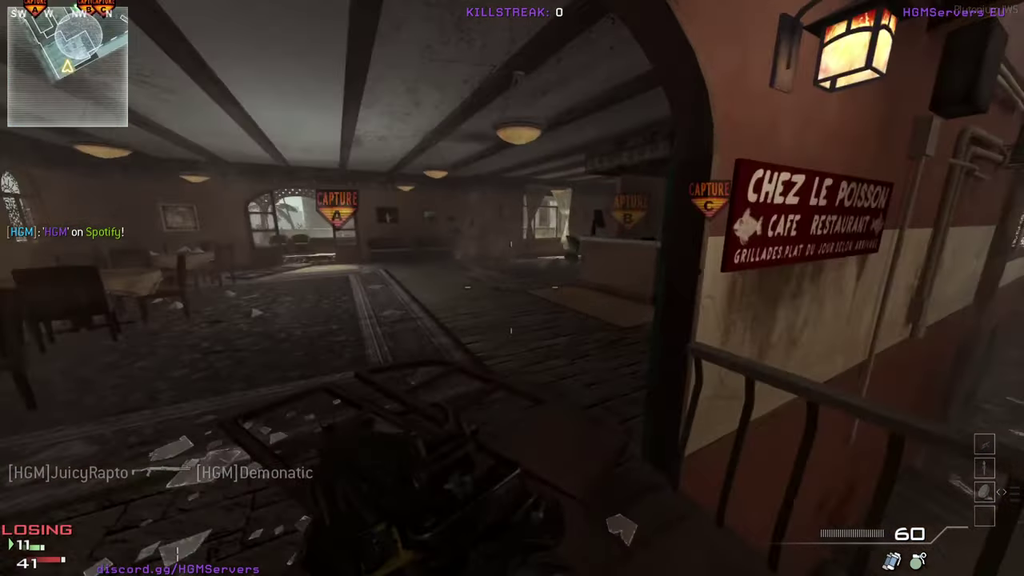